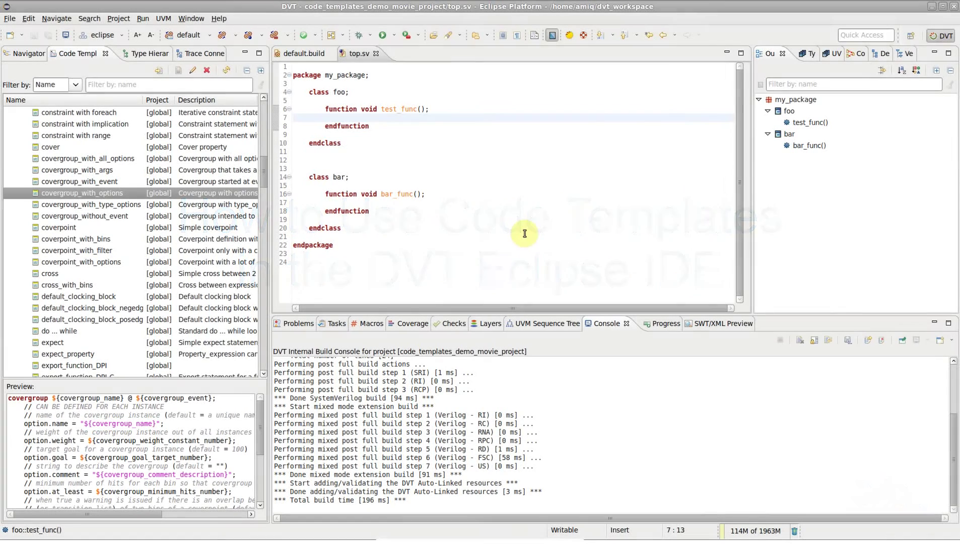
Preview covergroup, coverpoint, uvm and assertion code templates, filtering the list by uvm.
left_click(127, 206)
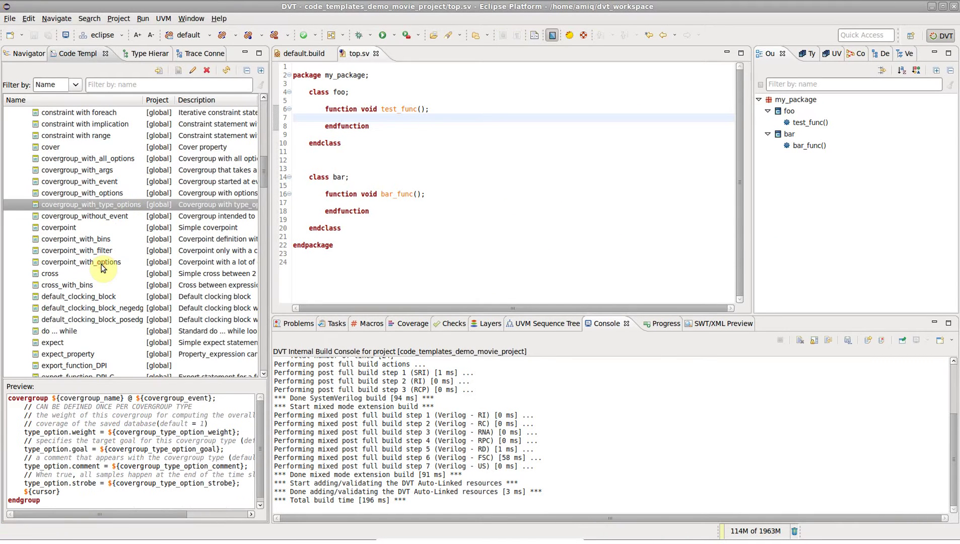
left_click(102, 268)
left_click(123, 86)
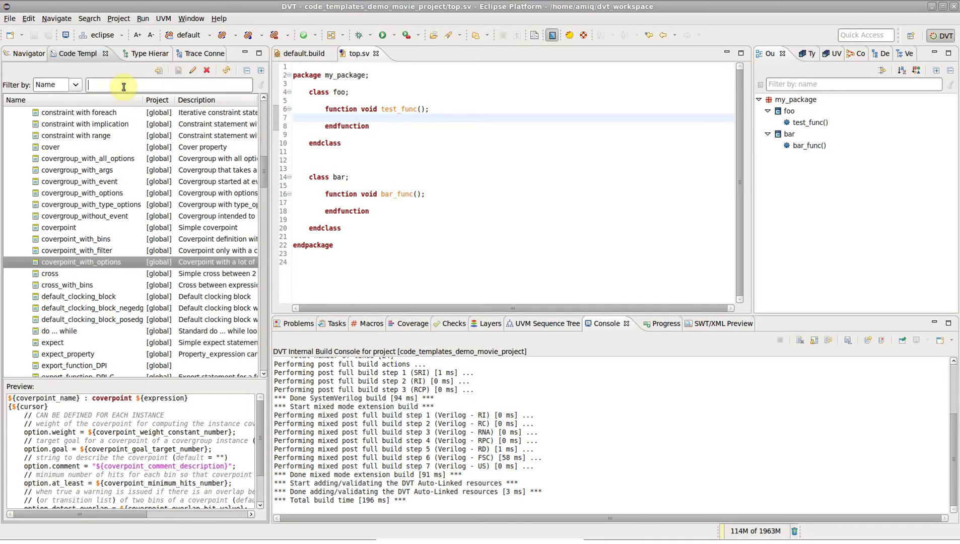
type("uvm")
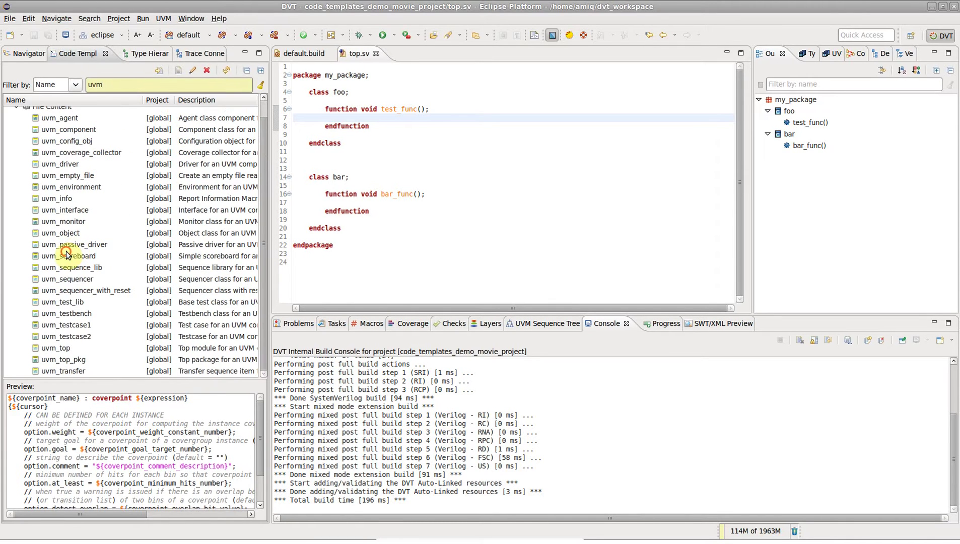
left_click(65, 254)
left_click(66, 328)
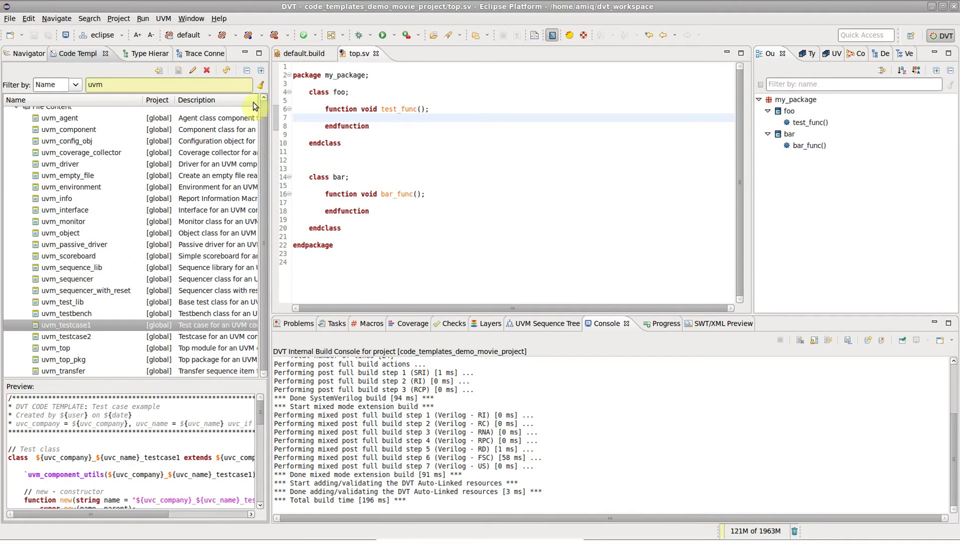
left_click(261, 85)
left_click_drag(263, 307, 266, 141)
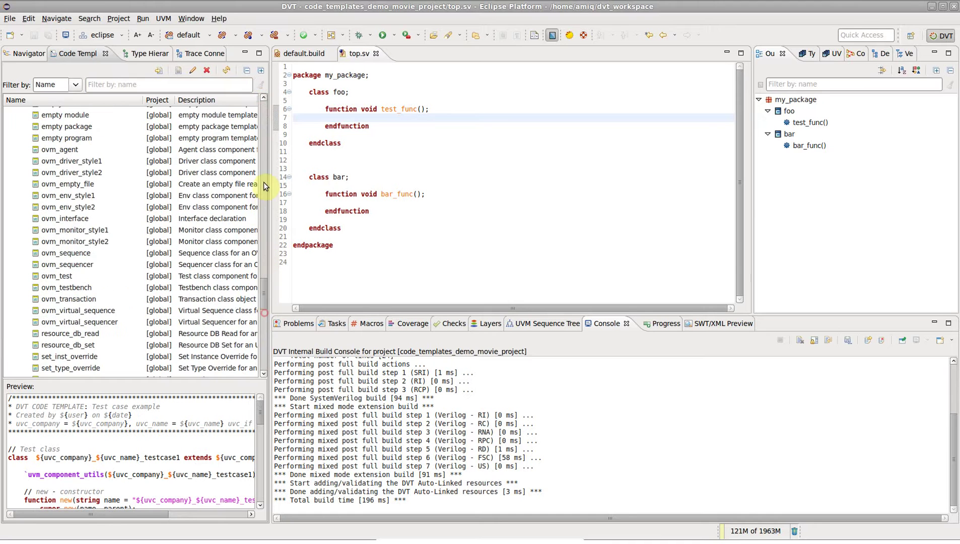
scroll(172, 161, "up", 5)
scroll(68, 172, "up", 1)
left_click(69, 172)
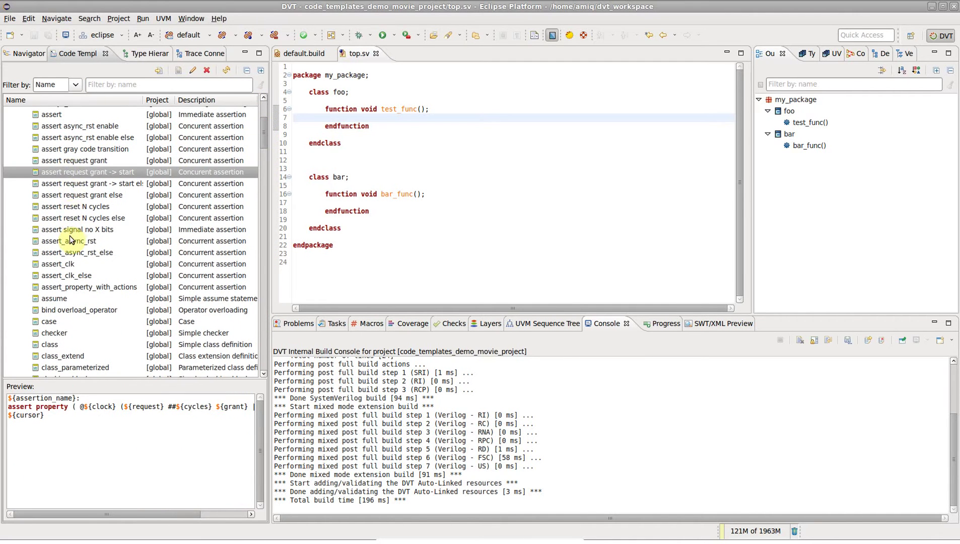
left_click(70, 241)
scroll(70, 241, "down", 5)
scroll(68, 236, "down", 5)
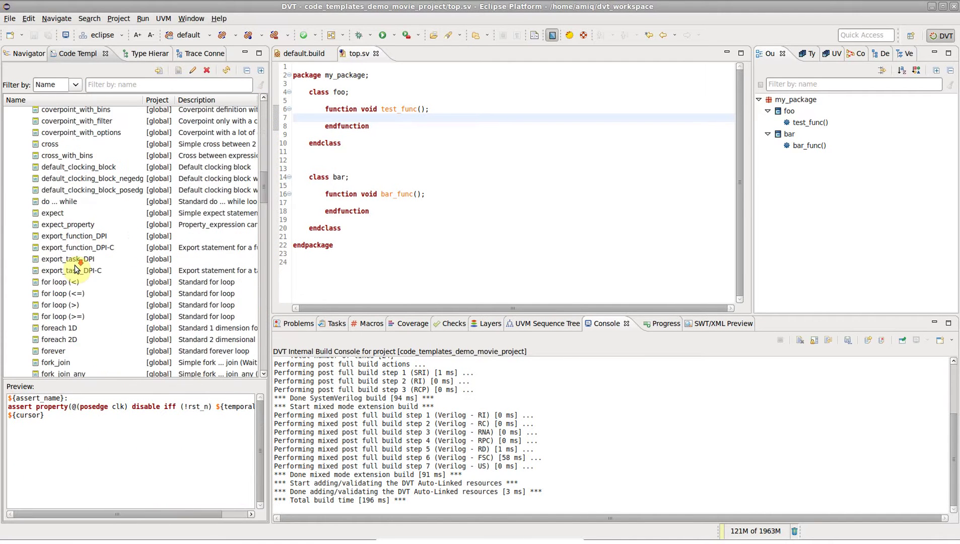
scroll(66, 229, "down", 3)
Insert a 'for loop (<)' into test_func with index from 1 to 10, adding blank lines after.
left_click_drag(63, 215, 352, 120)
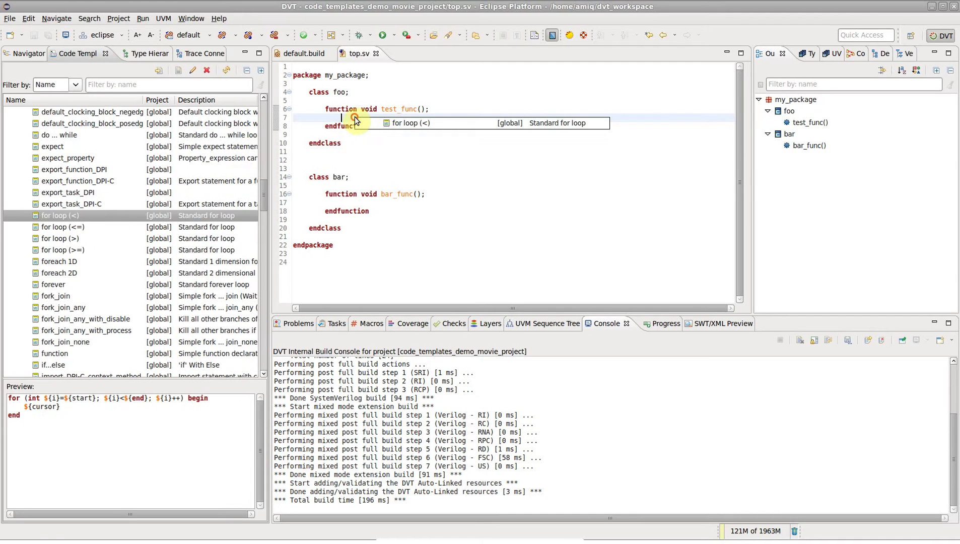
type("in")
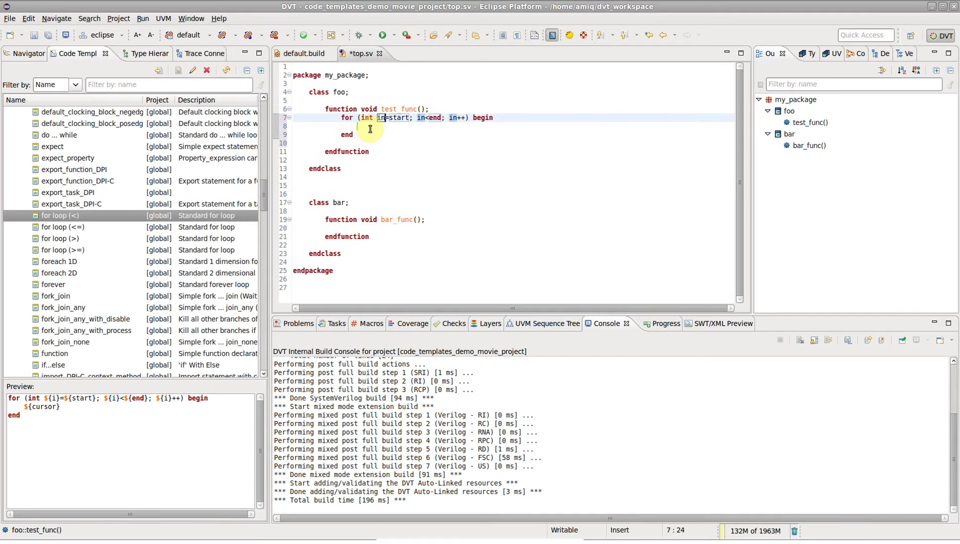
type("dex")
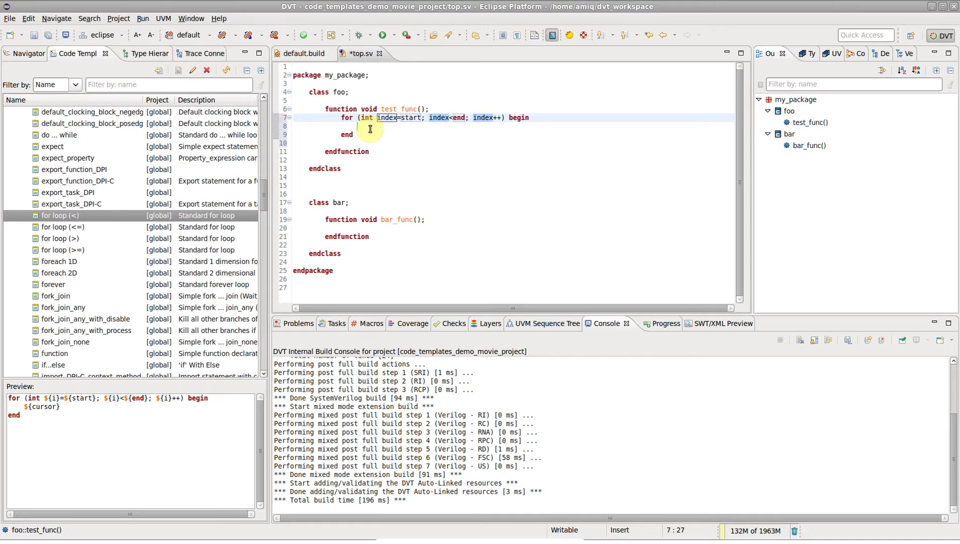
key("Tab")
type("1")
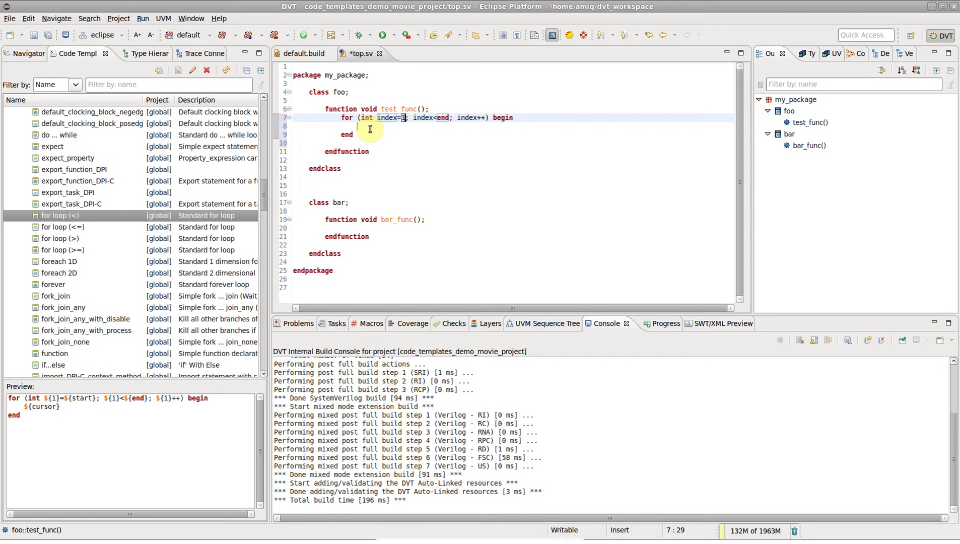
key("Tab")
type("10")
left_click(370, 130)
key("ctrl+s")
key("Return")
key("Return")
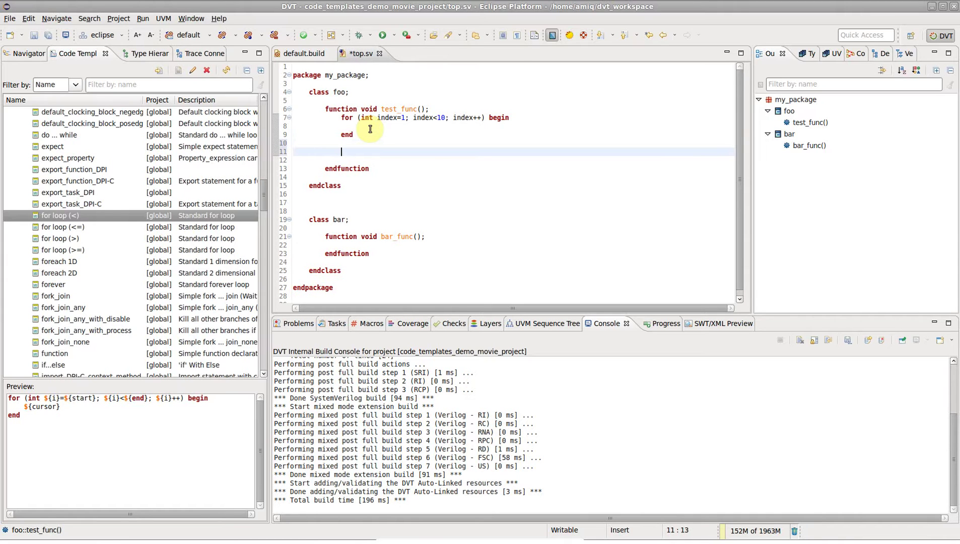
type("fo")
Add a 'for loop (<=)' from completion with index from 4 to 12, and save top.sv.
key("ctrl+space")
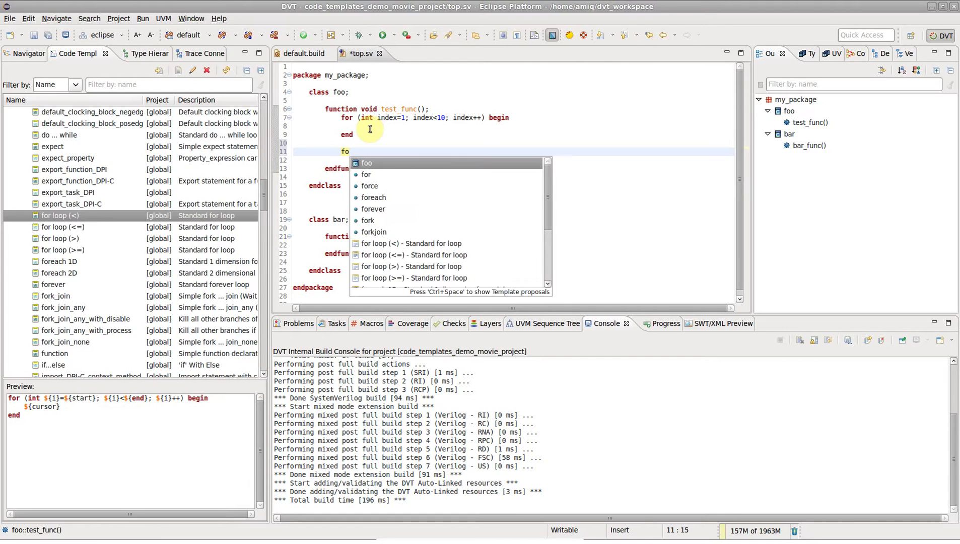
key("Down")
key("Down")
key("Down")
key("Down")
key("Down")
key("Down")
key("Down")
key("Down")
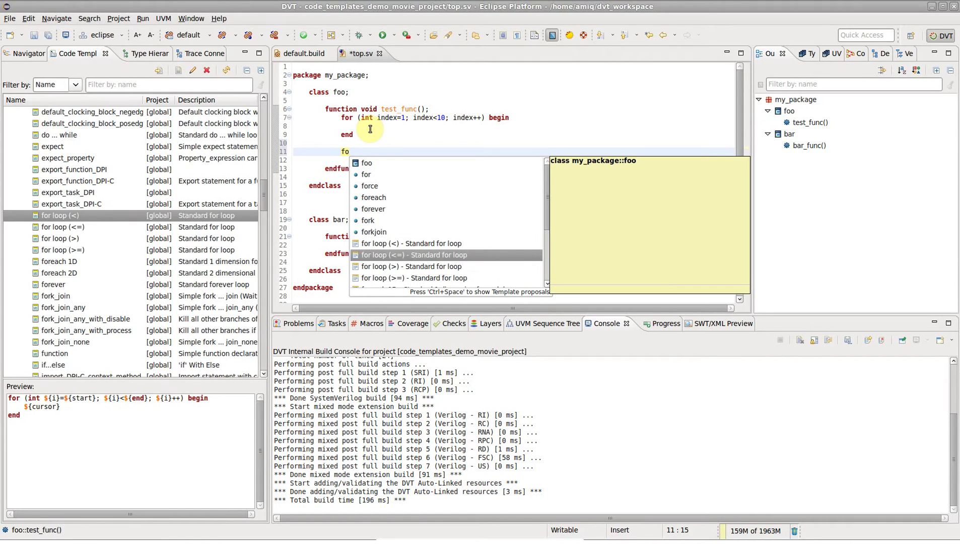
key("Return")
type("index=start; index<=end; index++) begin")
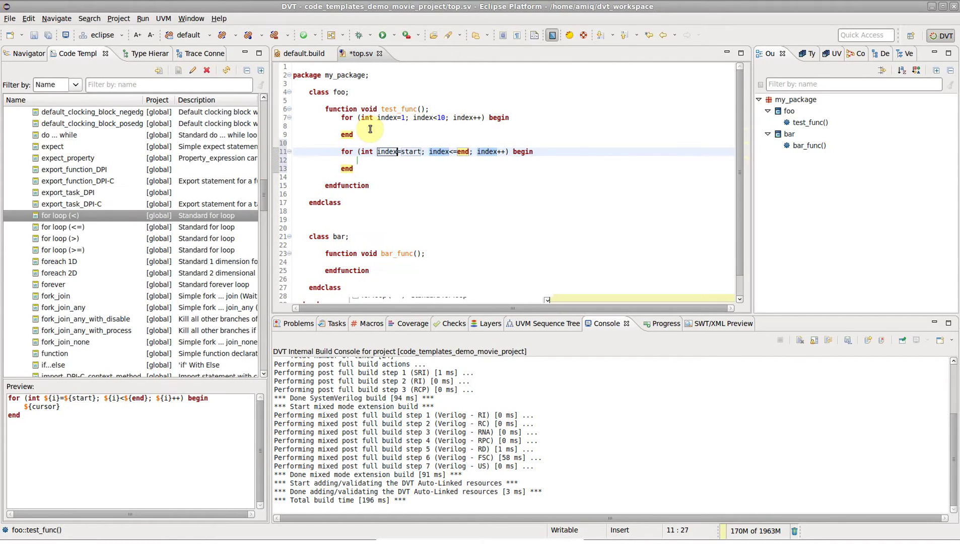
key("Tab")
type("4")
key("Tab")
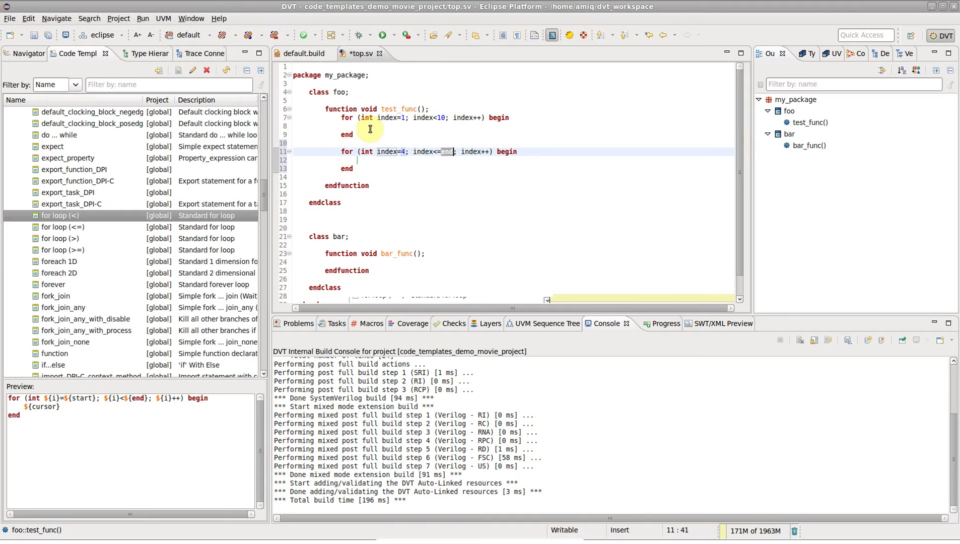
type("12")
key("Return")
key("ctrl+s")
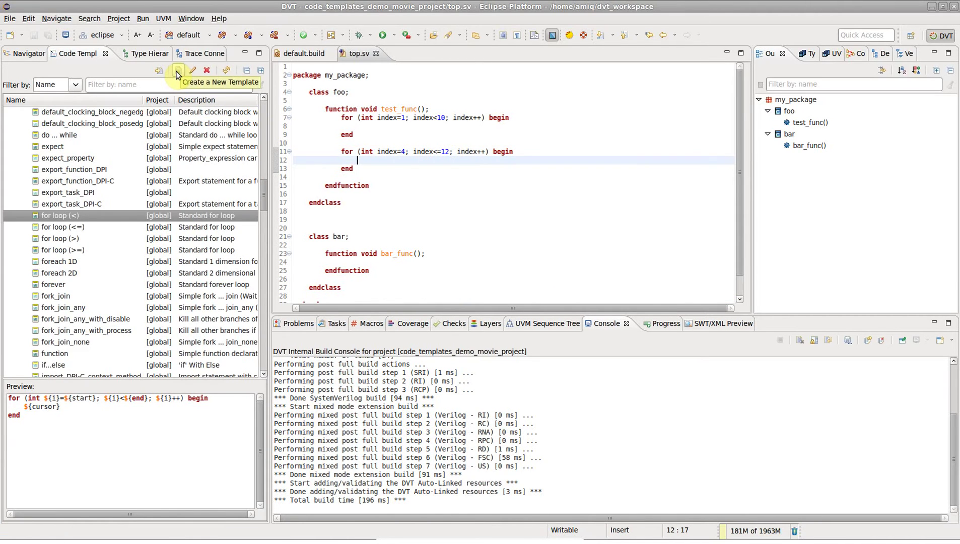
Define the global SystemVerilog 'my_class' template for File Content with a class/endclass pattern.
left_click(177, 72)
type("my_class")
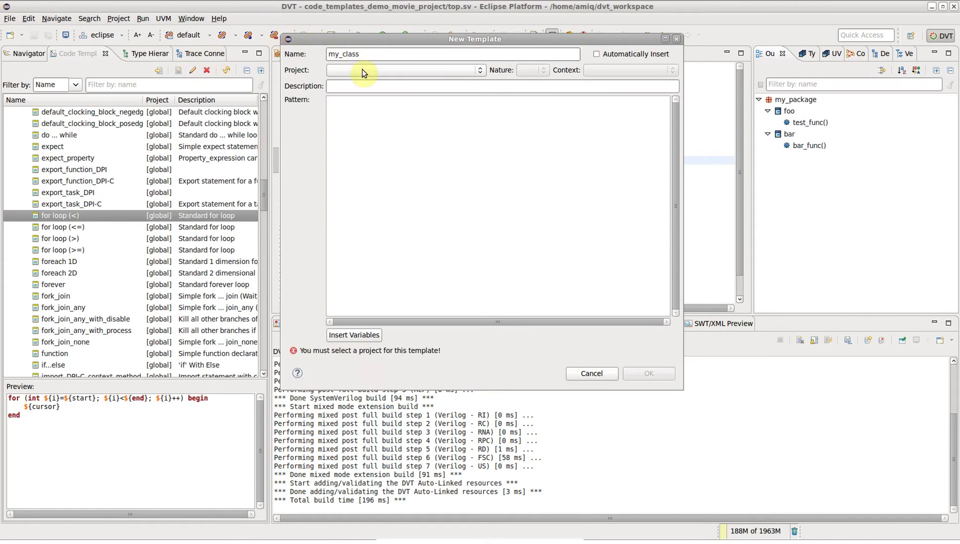
left_click(364, 73)
left_click(415, 78)
left_click(529, 71)
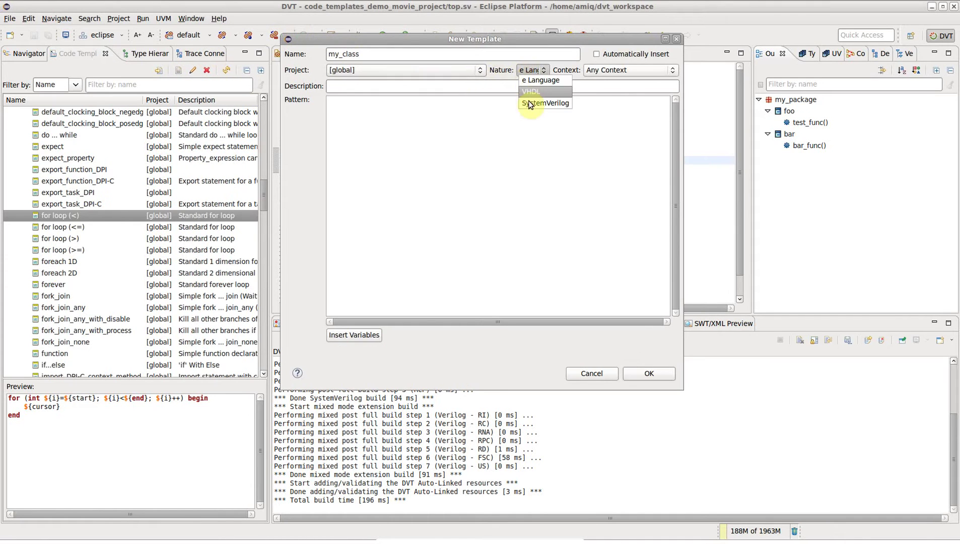
left_click(532, 103)
left_click(600, 70)
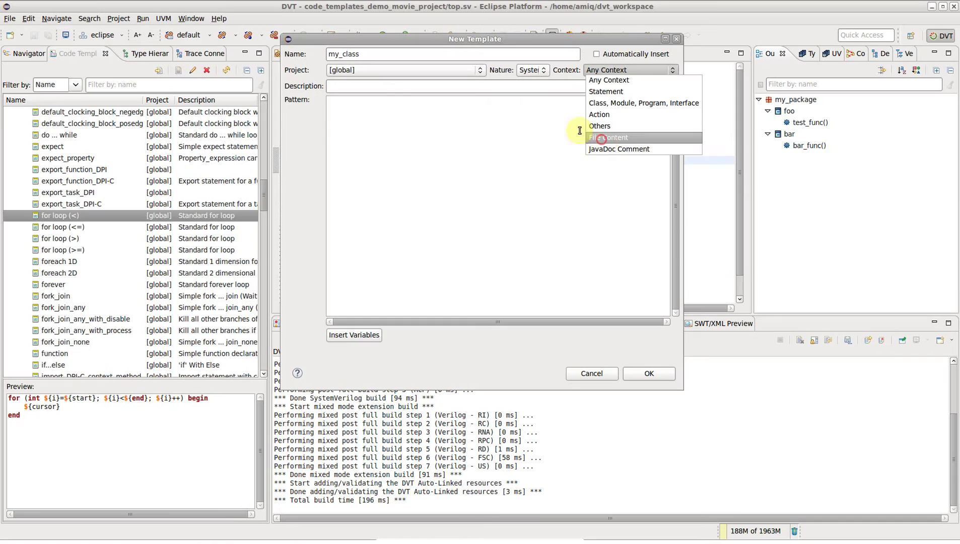
left_click(601, 139)
left_click(525, 96)
type("Please document $")
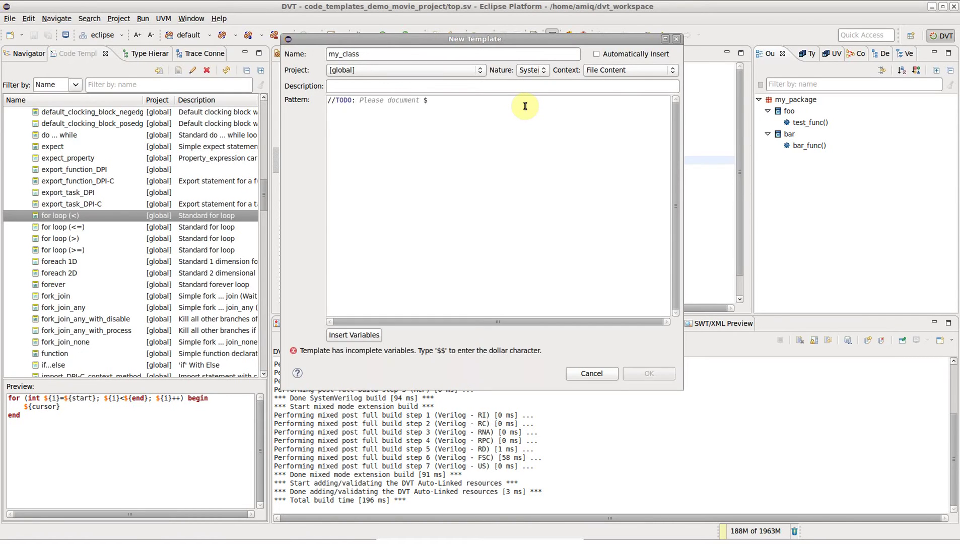
type("{cname} class ${cname}; endclass : ${cname}")
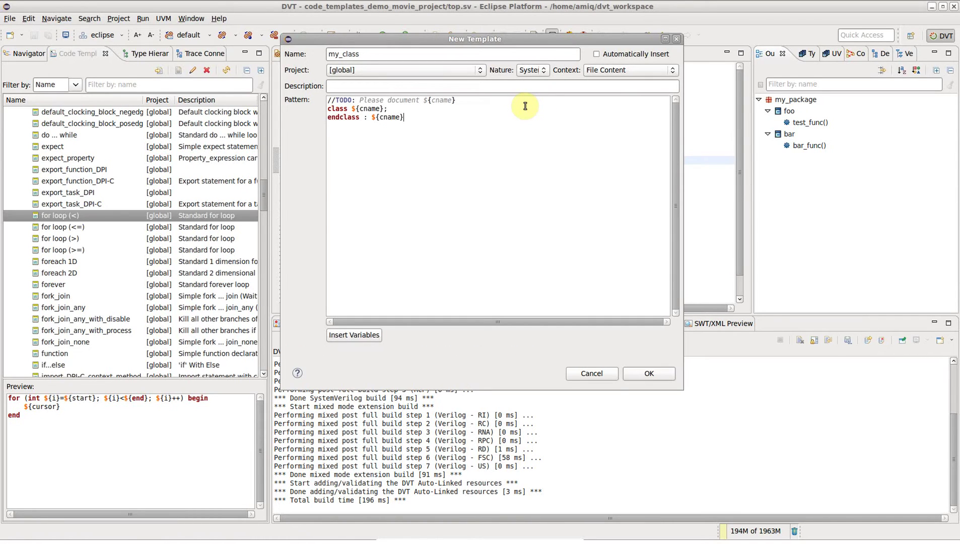
left_click(657, 373)
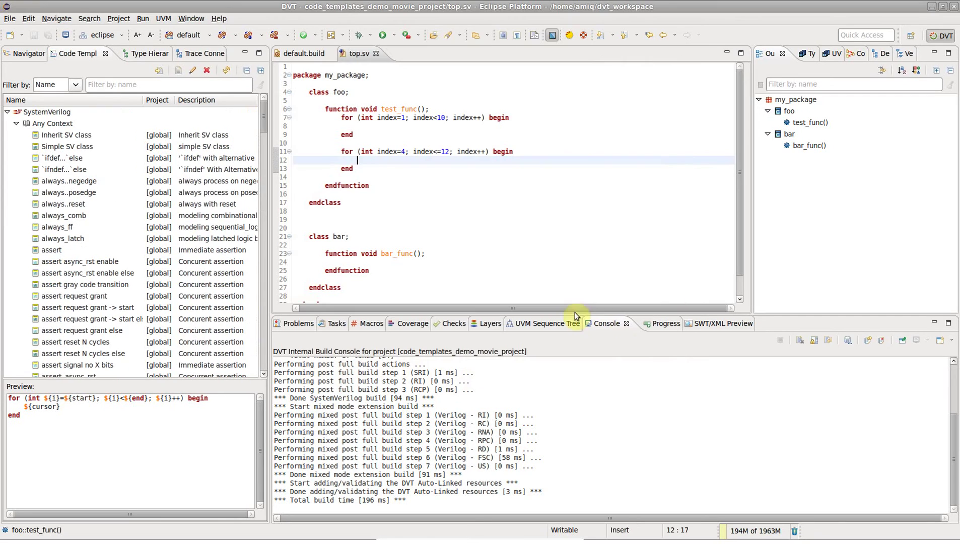
Insert my_class as test_class after class foo, save, and go to its TODO task.
left_click(114, 84)
type("my")
left_click_drag(53, 136, 334, 223)
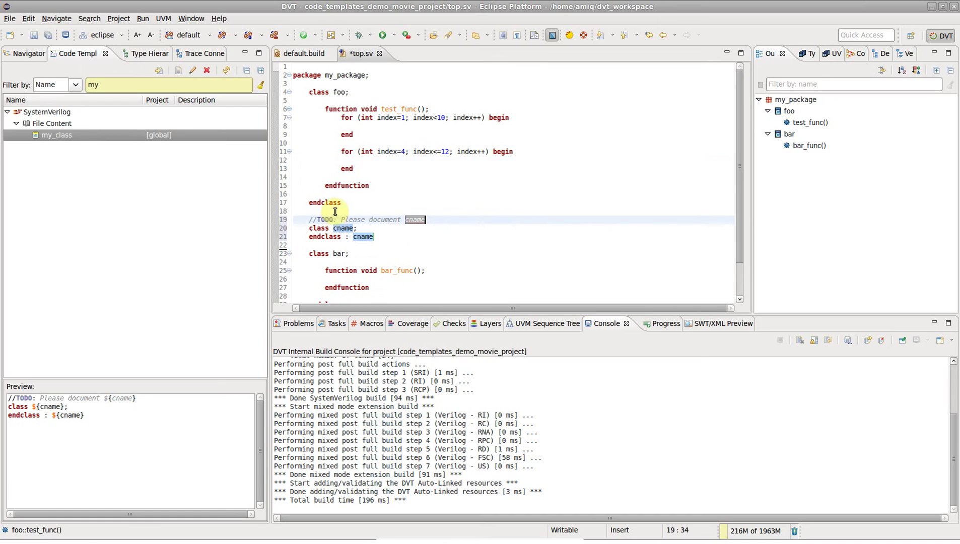
type("est_cla")
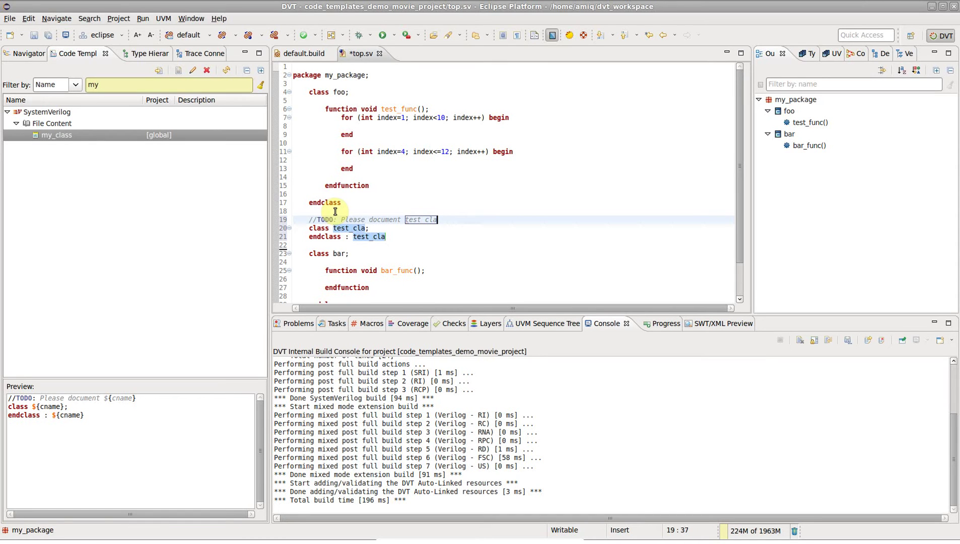
type("ss")
key("ctrl+s")
left_click(337, 325)
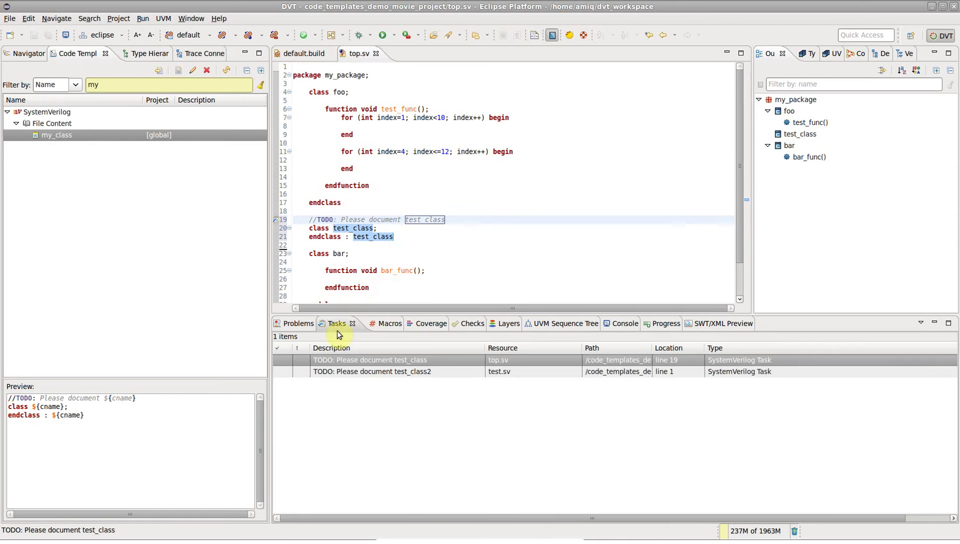
double_click(345, 361)
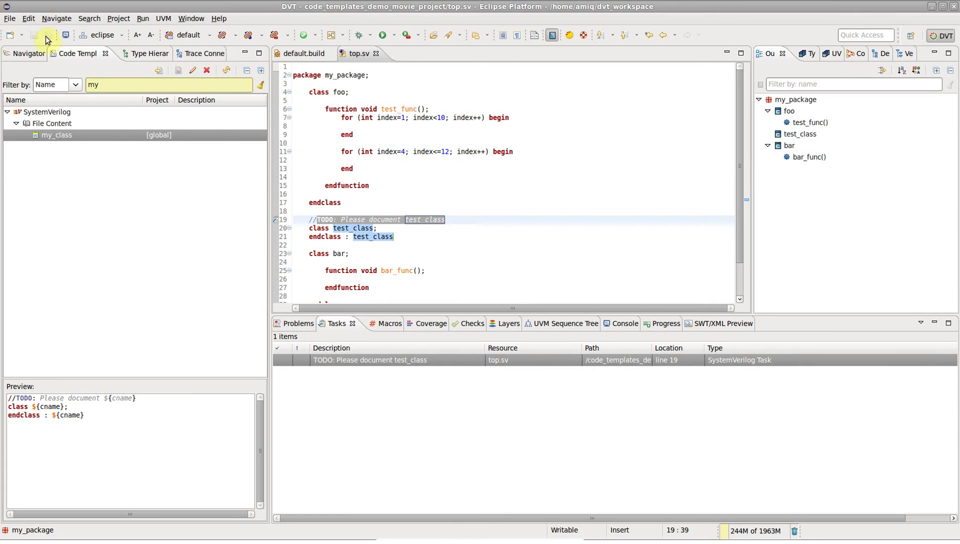
Start a new Verilog/SystemVerilog file named 'test' and bring up its template chooser.
left_click(10, 19)
mouse_move(45, 30)
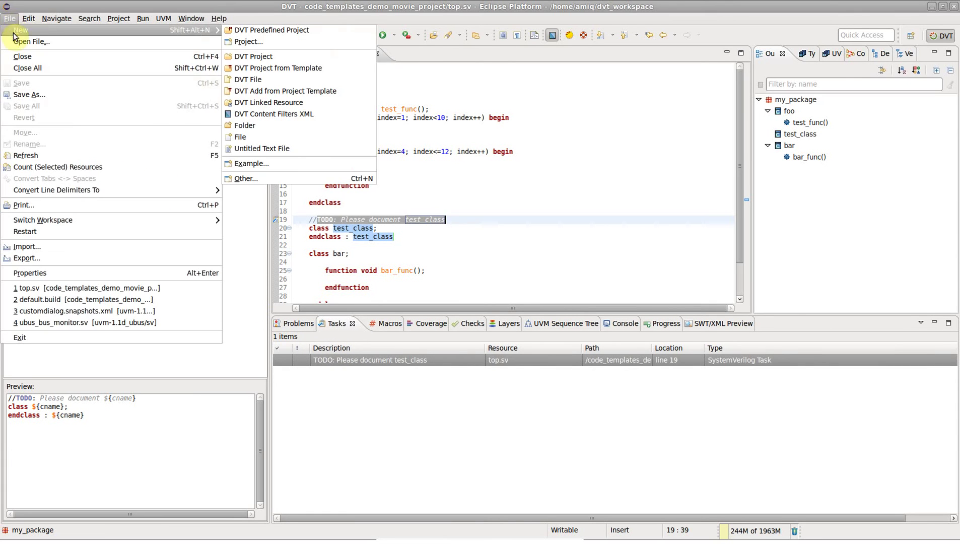
left_click(244, 80)
type("foo")
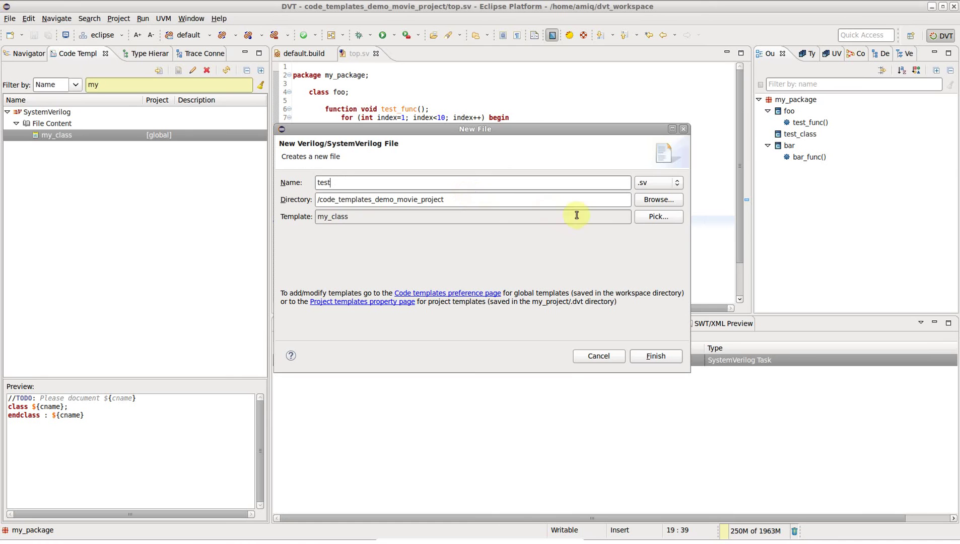
left_click(640, 218)
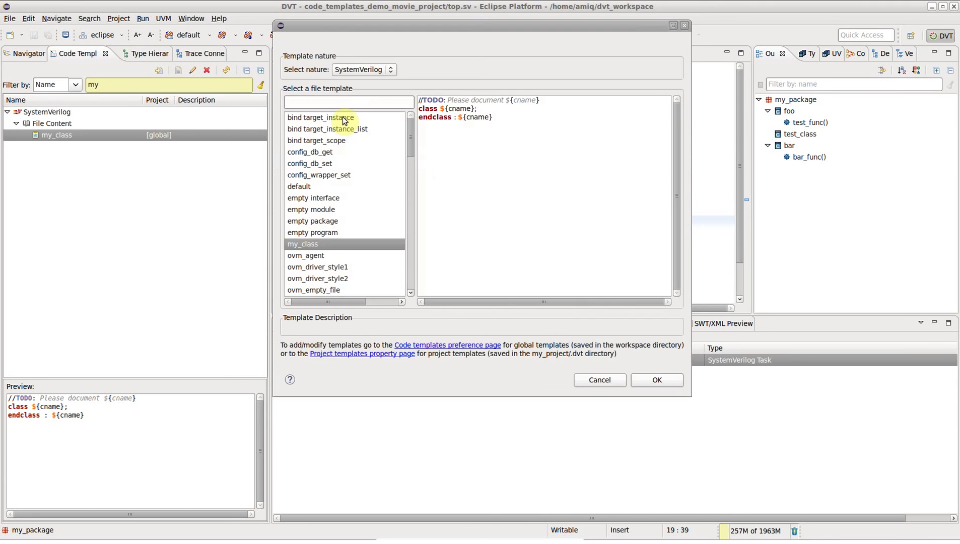